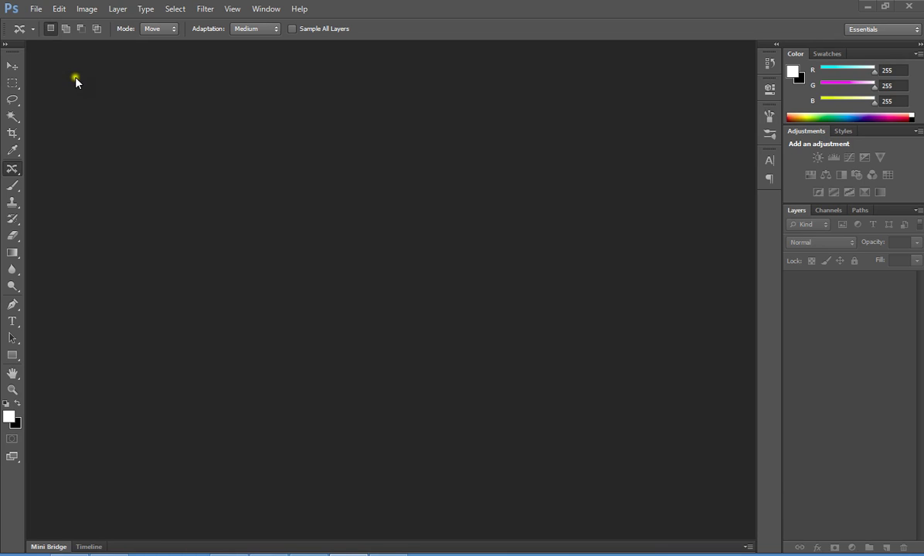
Open the kitchen photo 33.jpg from My Pictures as a new document.
left_click(38, 13)
left_click(37, 13)
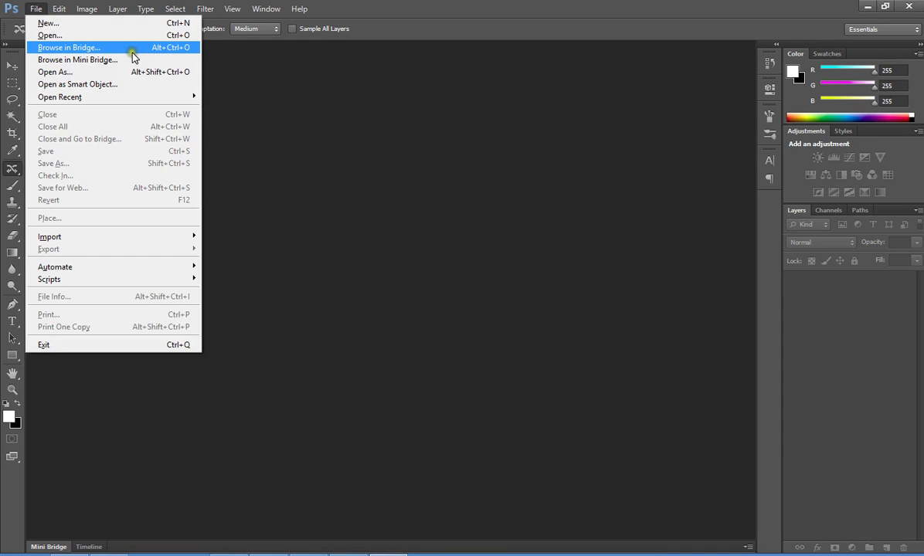
left_click(84, 39)
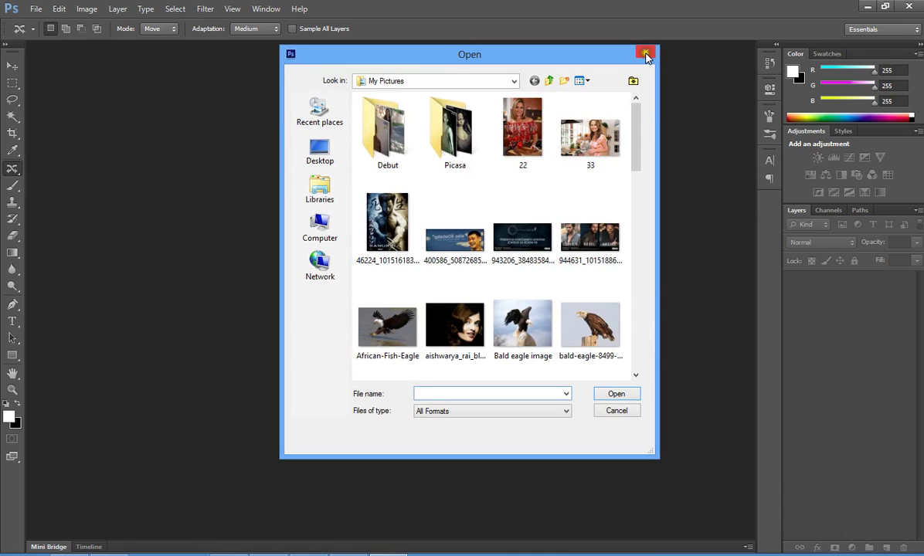
left_click(646, 54)
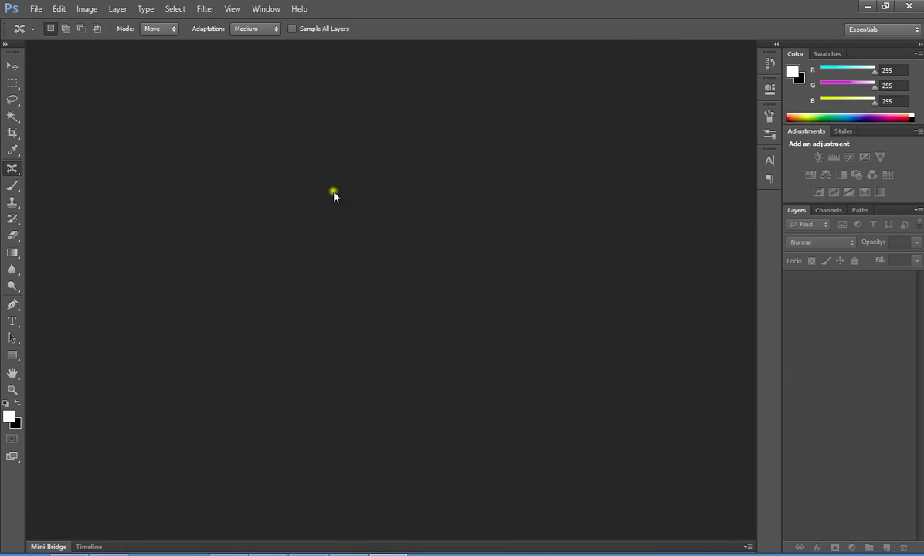
double_click(378, 196)
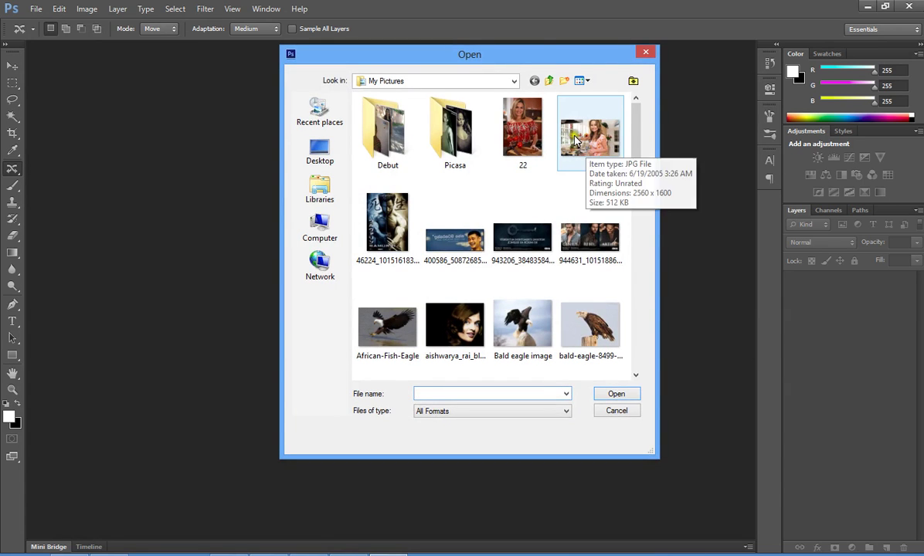
left_click_drag(540, 55, 481, 85)
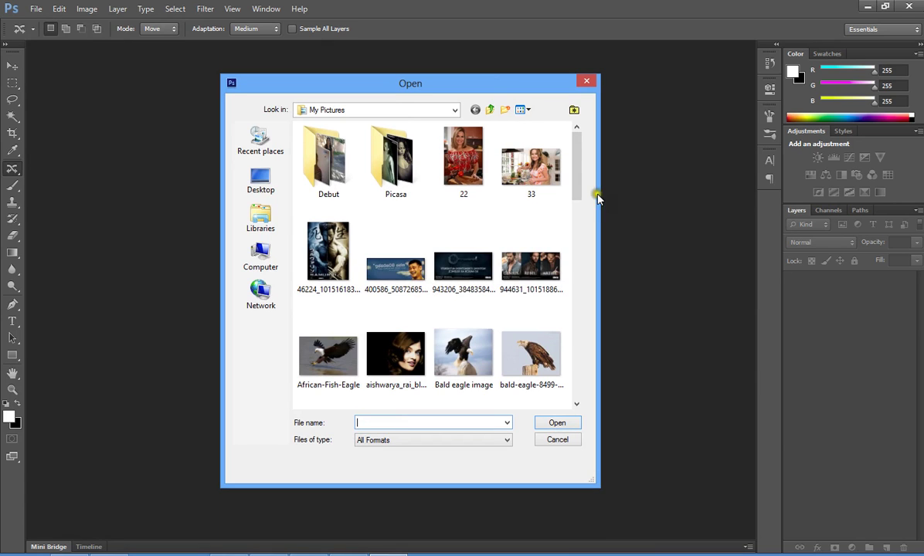
left_click(499, 91)
left_click_drag(499, 91, 501, 84)
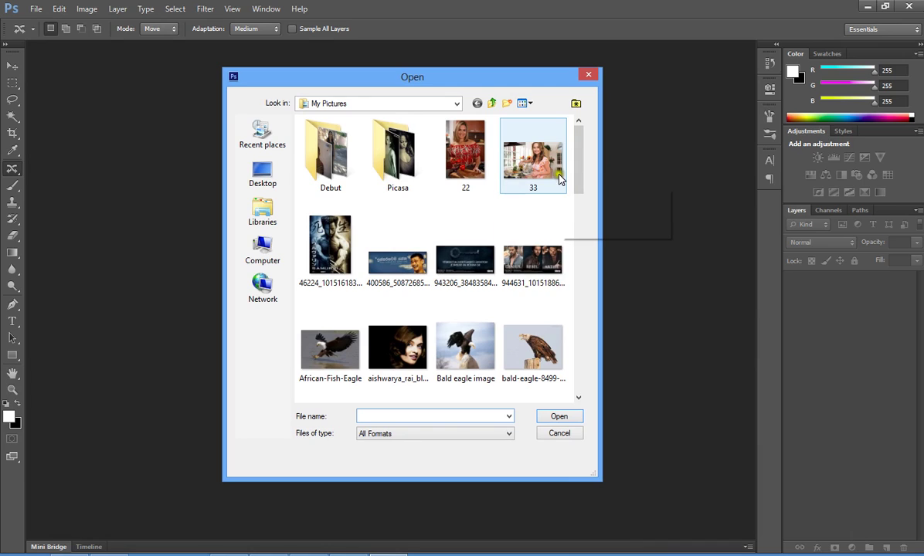
left_click(527, 178)
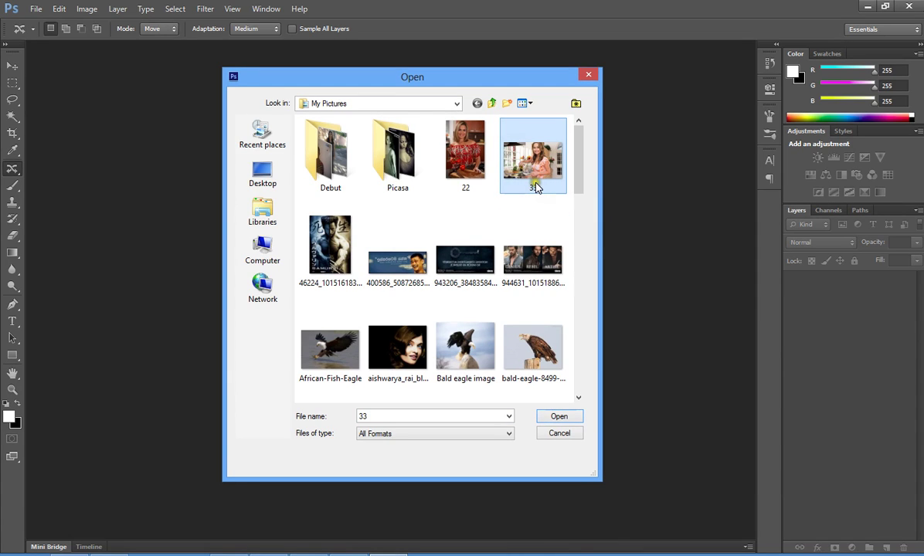
mouse_move(540, 172)
left_click(559, 419)
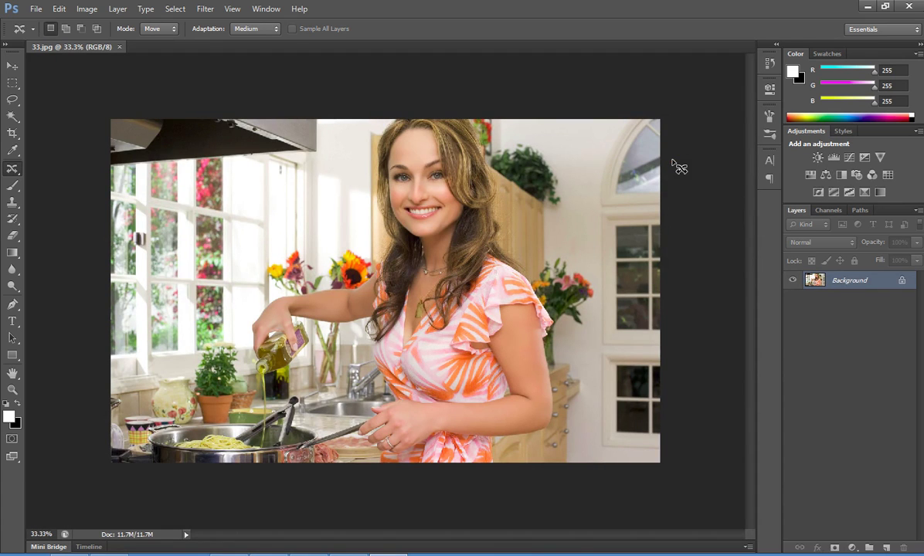
left_click(672, 161)
left_click(671, 159)
left_click(712, 277)
left_click(801, 249)
left_click(798, 211)
left_click(871, 288)
left_click(854, 285)
Duplicate the Background layer, keeping the default name 'Background copy'.
right_click(854, 285)
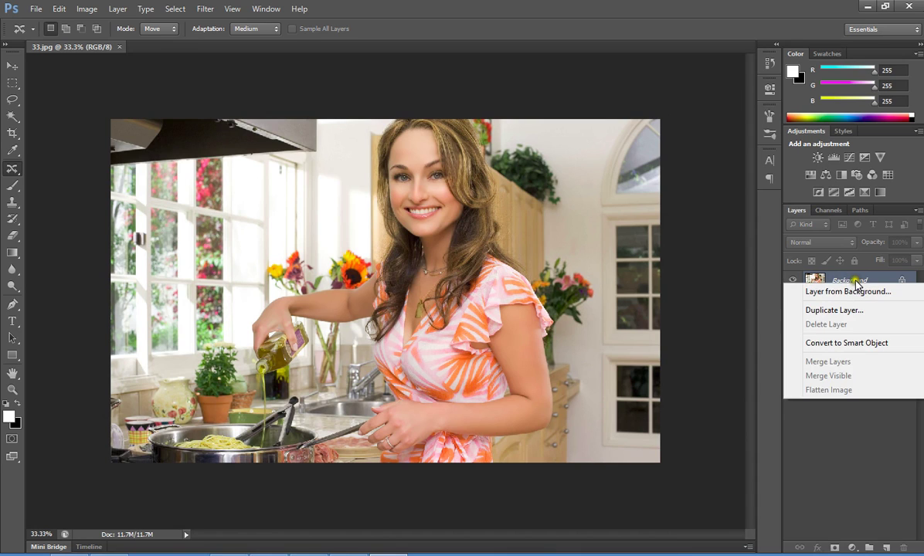
right_click(856, 284)
right_click(856, 284)
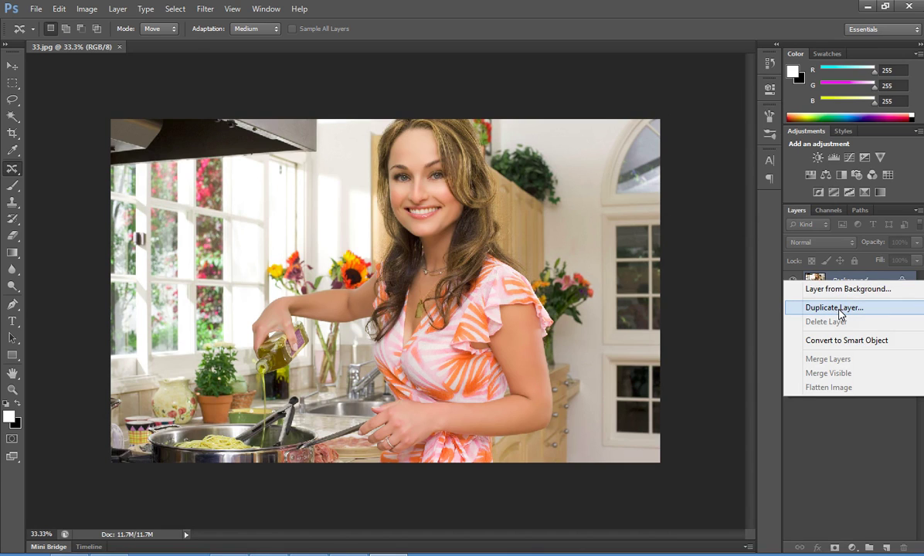
left_click(839, 309)
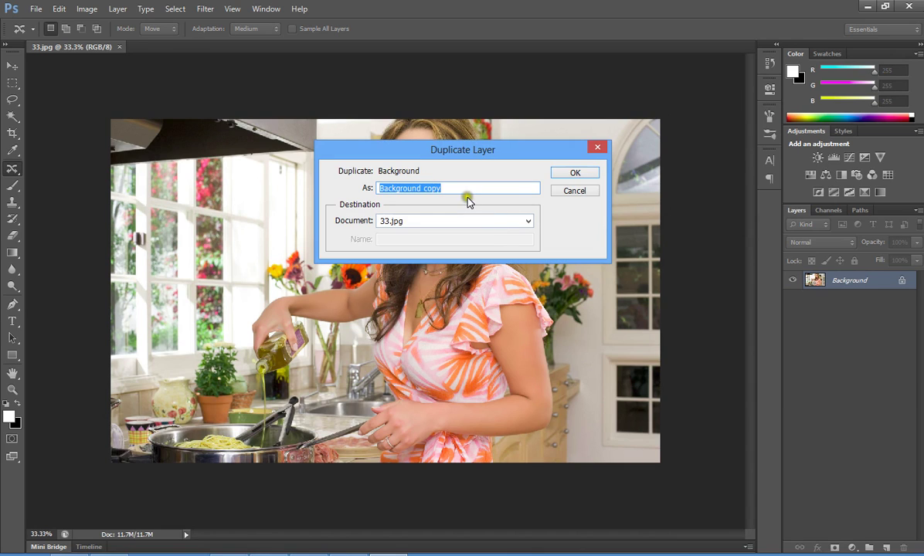
left_click_drag(454, 189, 371, 189)
left_click(483, 181)
left_click_drag(446, 190, 367, 189)
left_click(470, 188)
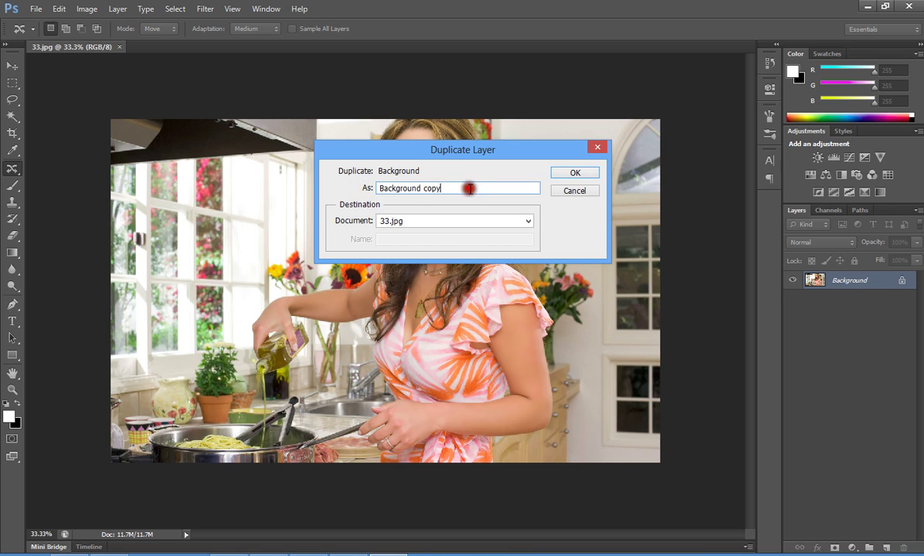
left_click(575, 174)
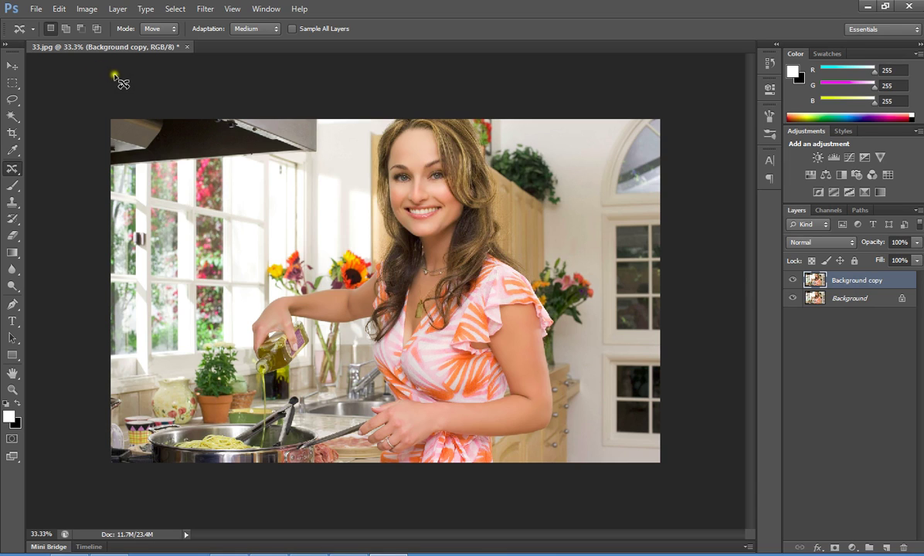
Desaturate the Background copy layer so the kitchen photo turns black and white.
left_click(60, 9)
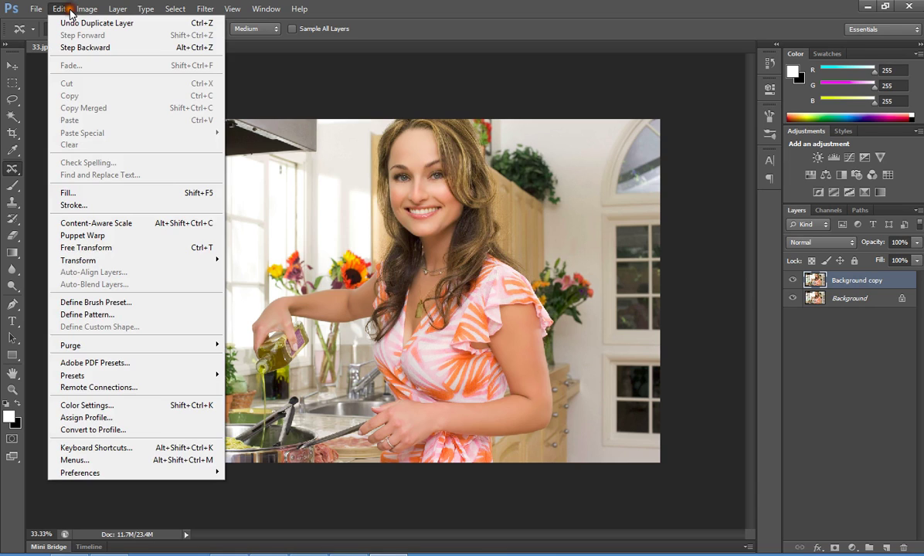
mouse_move(82, 9)
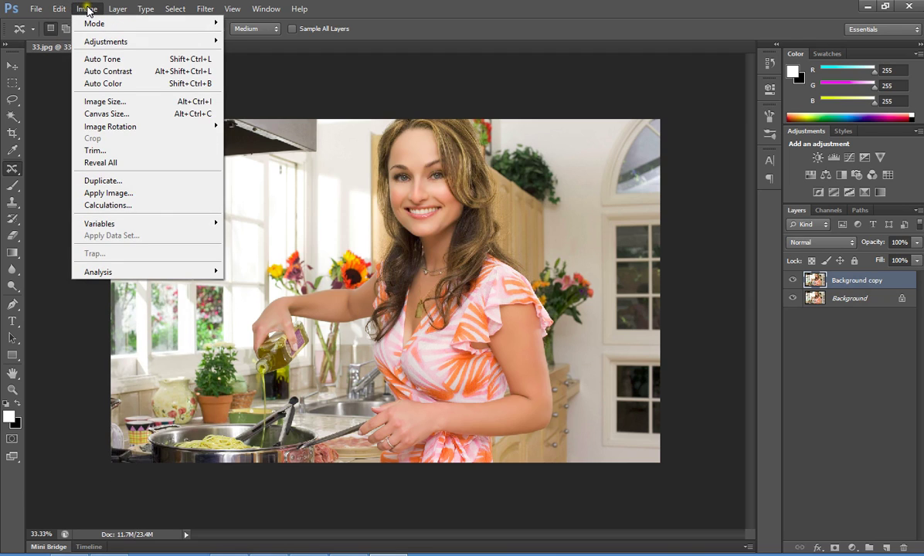
mouse_move(94, 43)
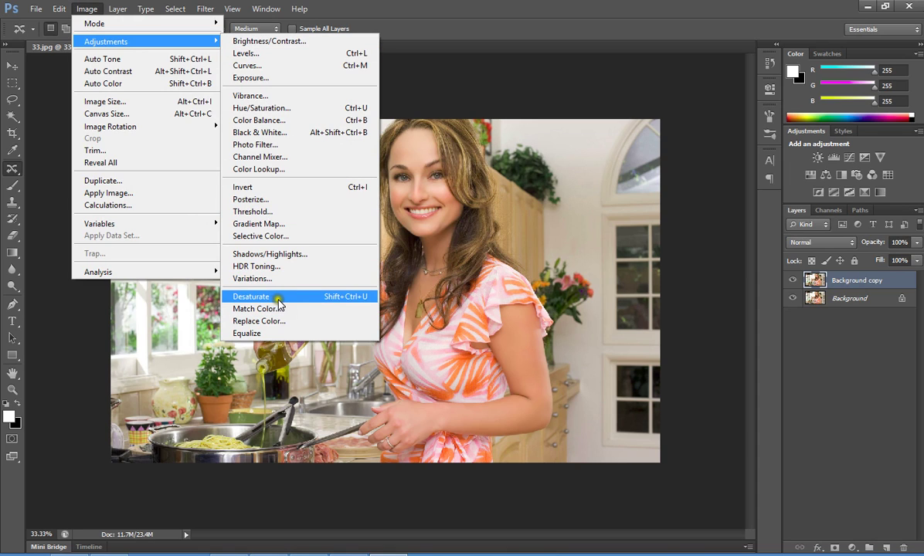
left_click(326, 299)
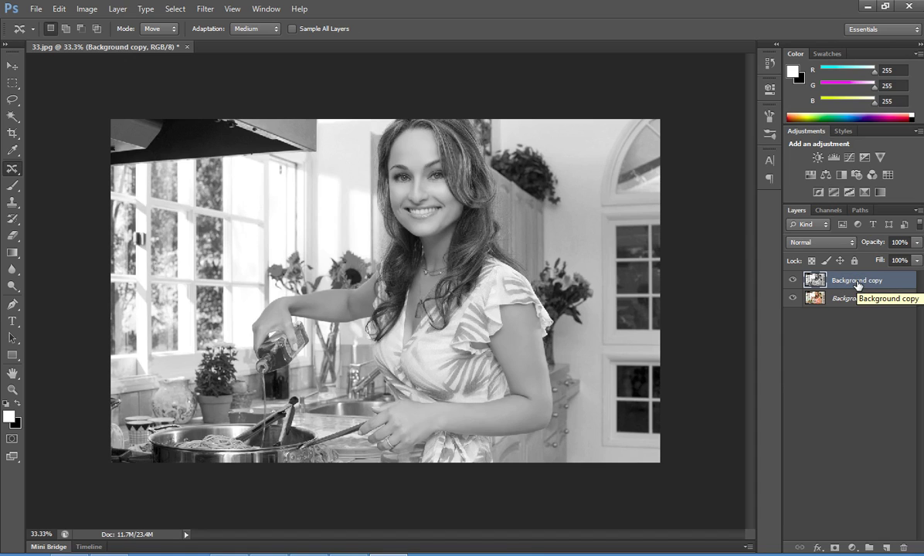
Duplicate the Background copy layer as 'Background copy 2'.
right_click(809, 283)
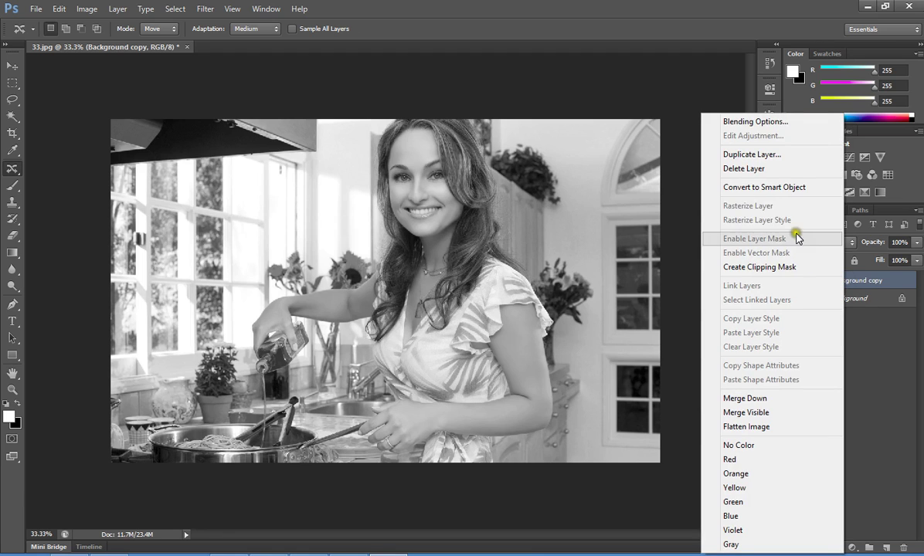
left_click(760, 154)
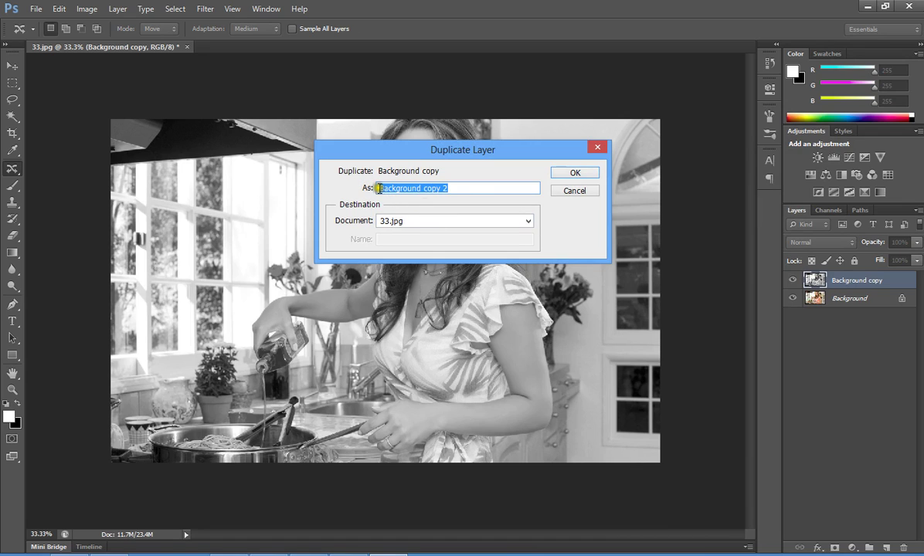
left_click(467, 188)
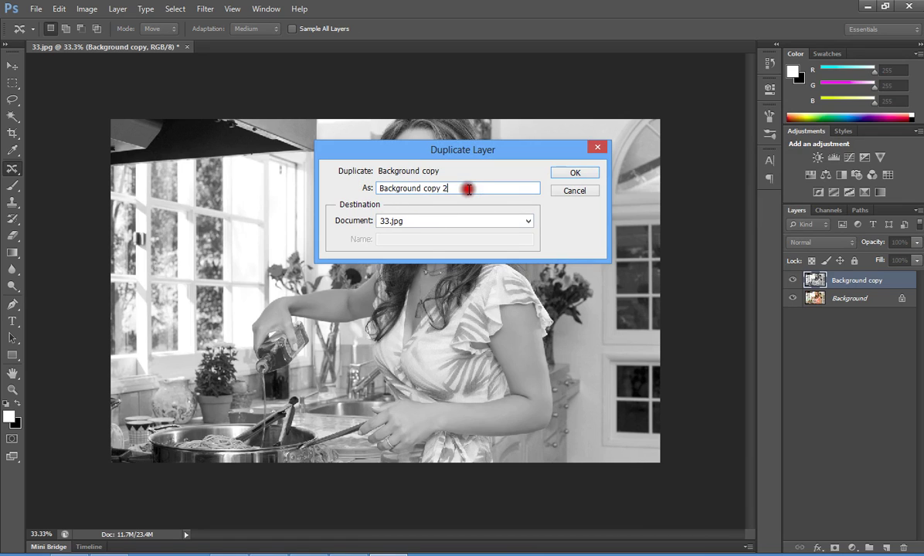
left_click(584, 175)
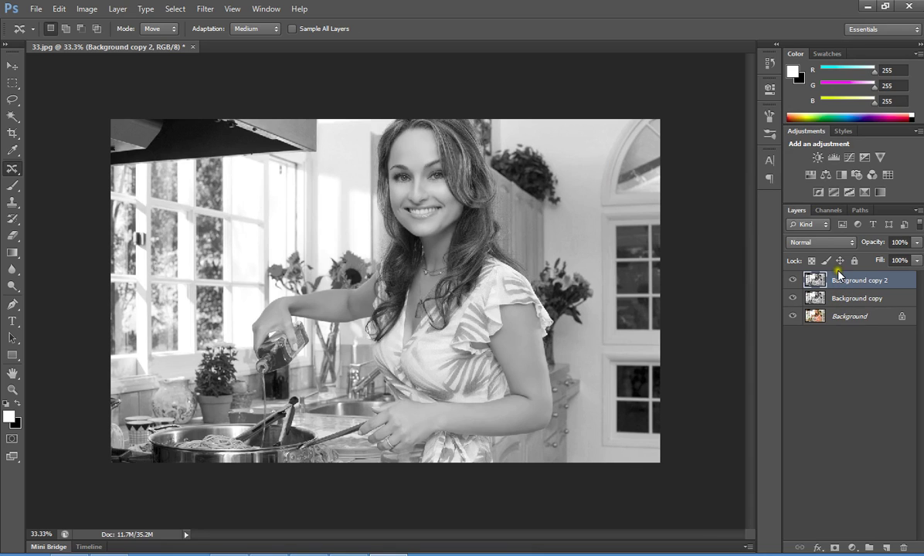
Set Background copy 2's blend mode to Color Dodge.
left_click(846, 285)
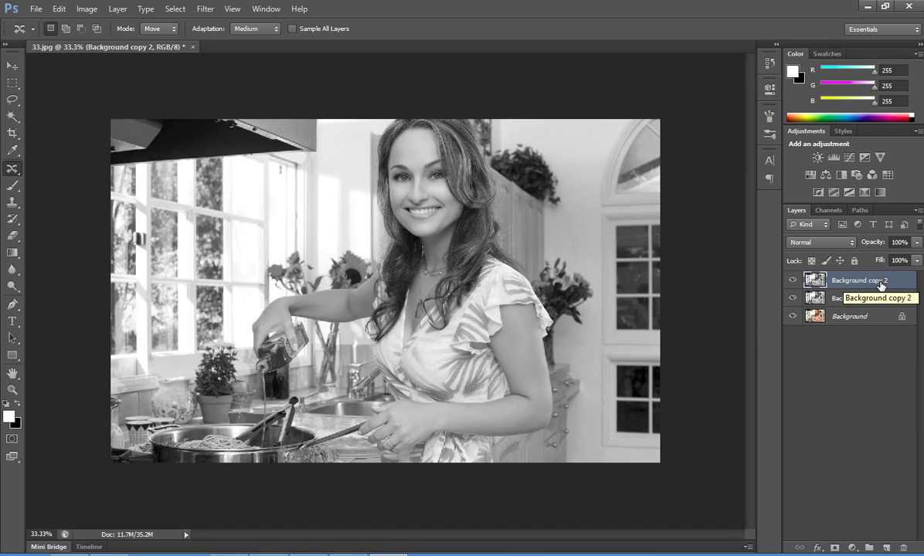
left_click(827, 245)
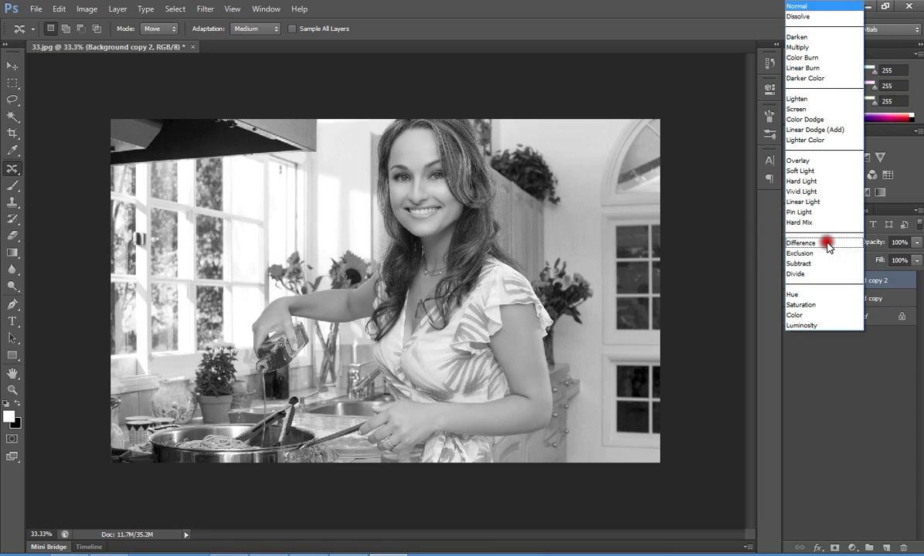
left_click(819, 123)
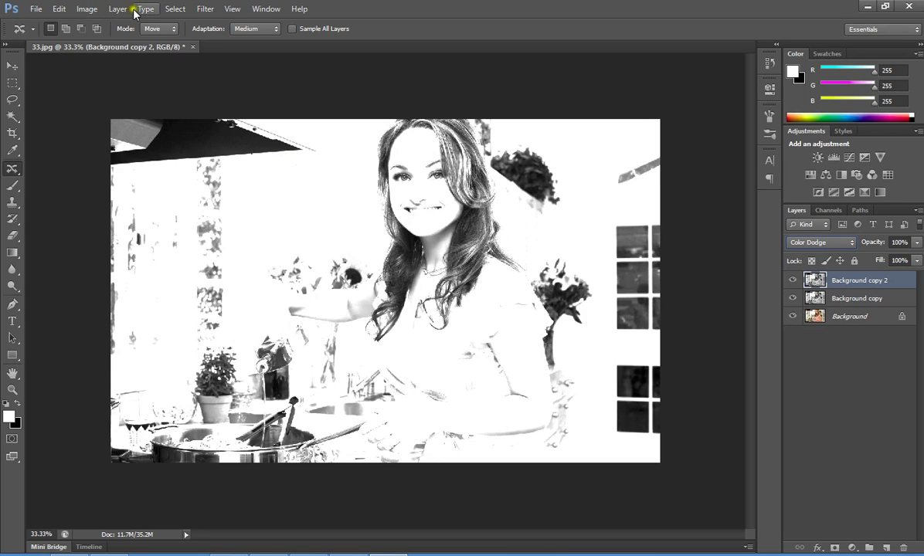
Invert Background copy 2 with Image > Adjustments > Invert, whitening the canvas.
left_click(96, 10)
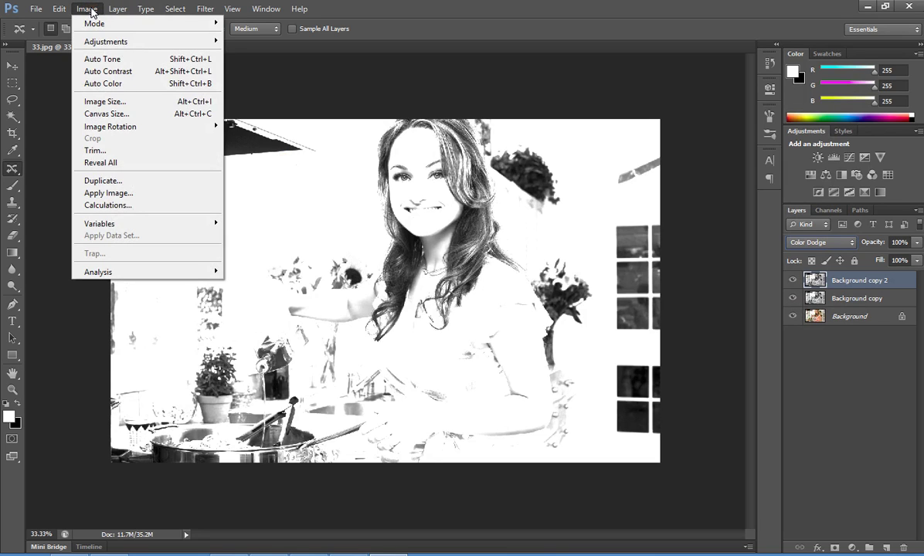
mouse_move(101, 41)
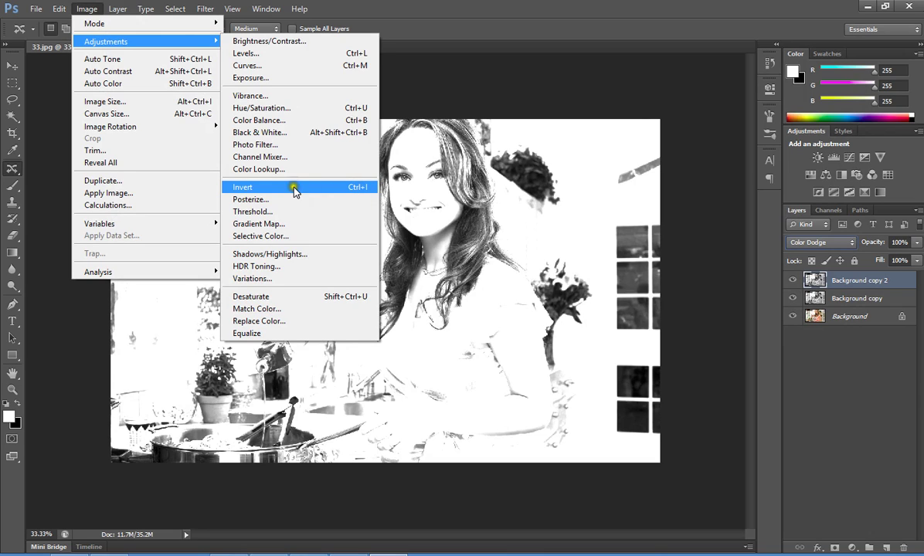
left_click(268, 190)
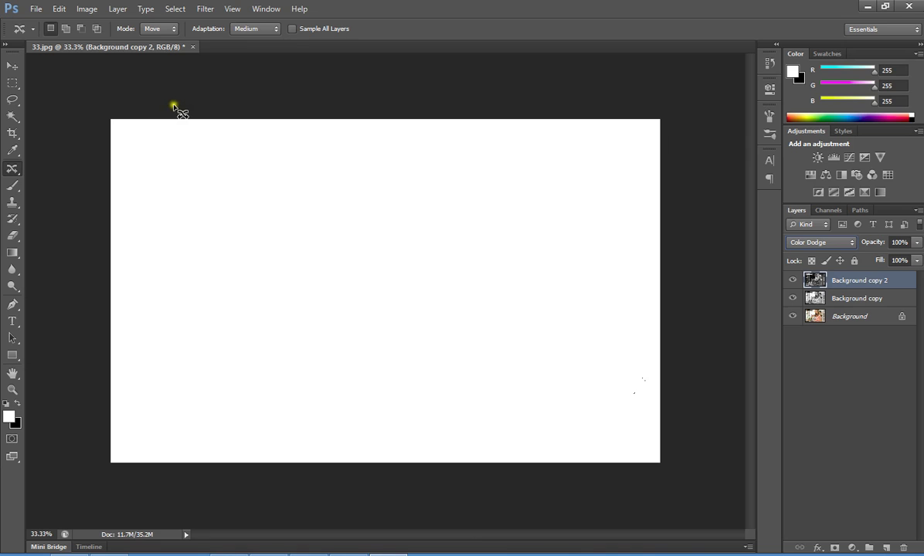
Apply a Gaussian Blur of about 20.9 pixels radius to Background copy 2.
left_click(205, 10)
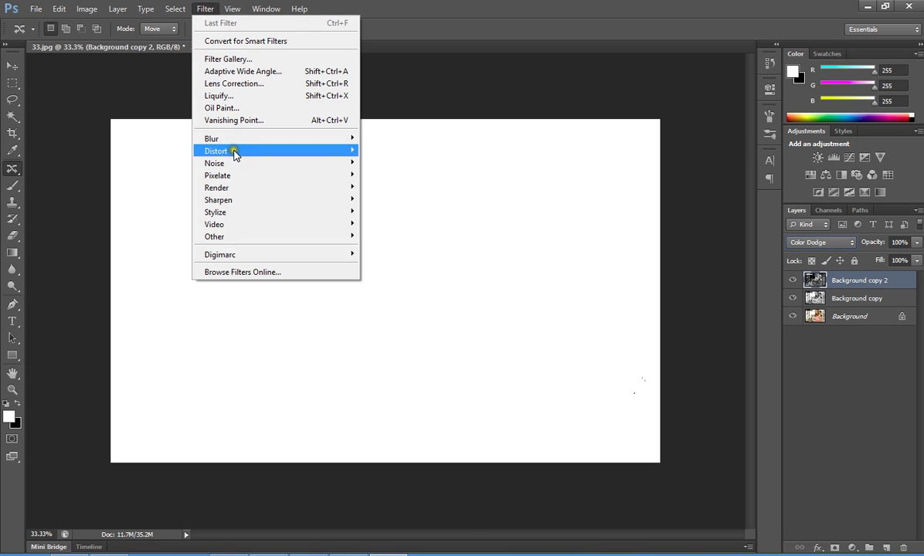
mouse_move(244, 141)
left_click(408, 143)
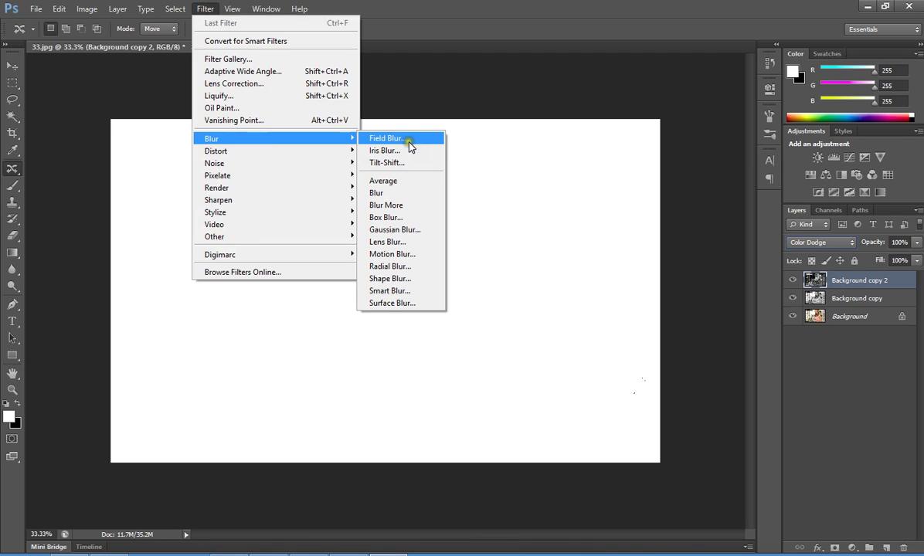
left_click(420, 232)
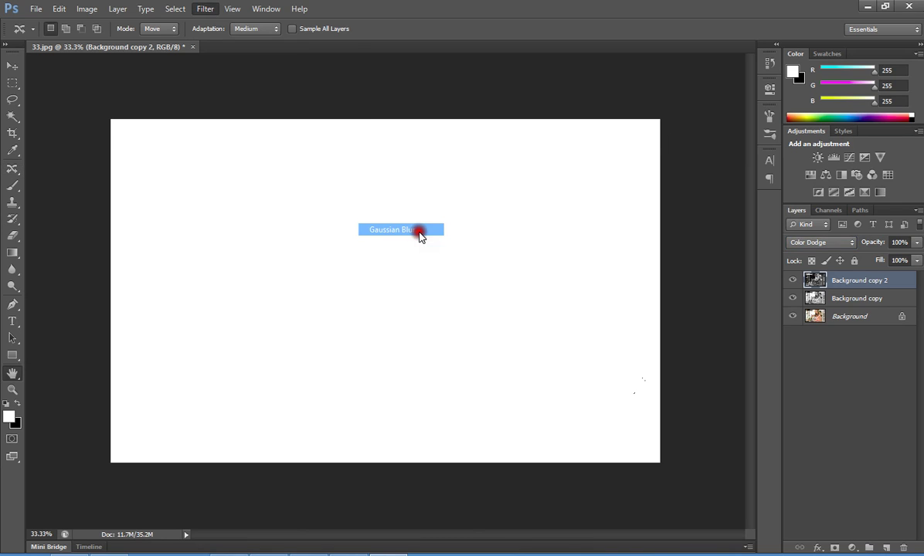
left_click_drag(584, 81, 577, 108)
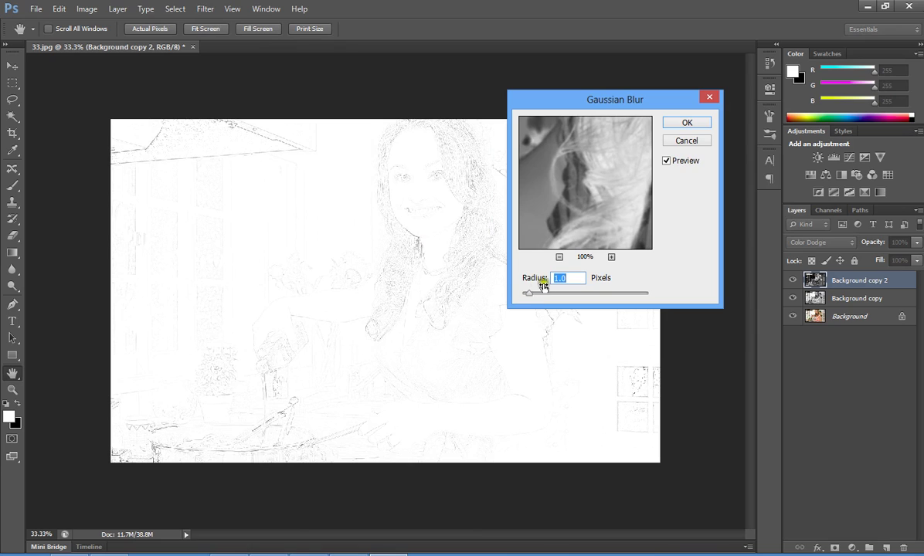
left_click(530, 297)
left_click_drag(529, 295, 574, 294)
left_click_drag(570, 99, 643, 114)
mouse_move(648, 309)
left_mouse_down()
mouse_move(669, 307)
mouse_move(651, 307)
left_mouse_up()
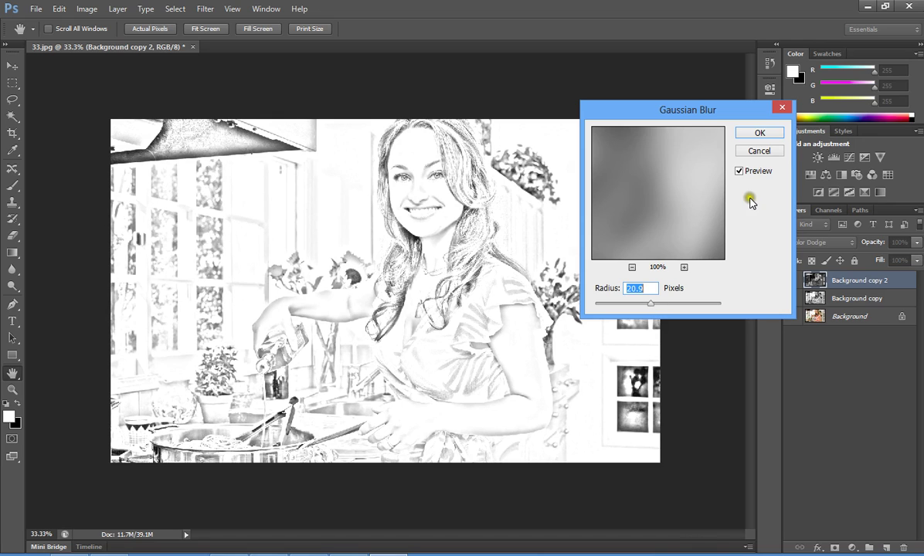
left_click(760, 136)
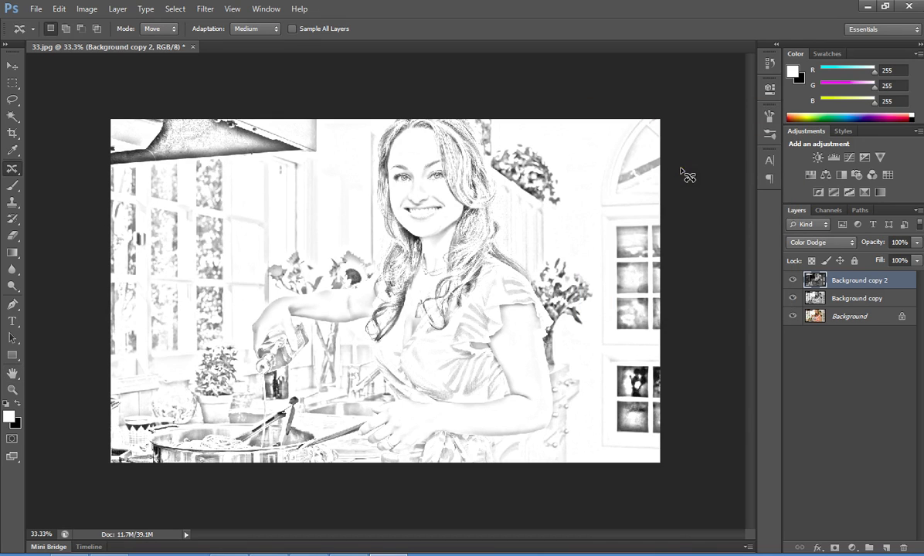
Select the Move tool at the top of the Tools panel.
left_click(11, 66)
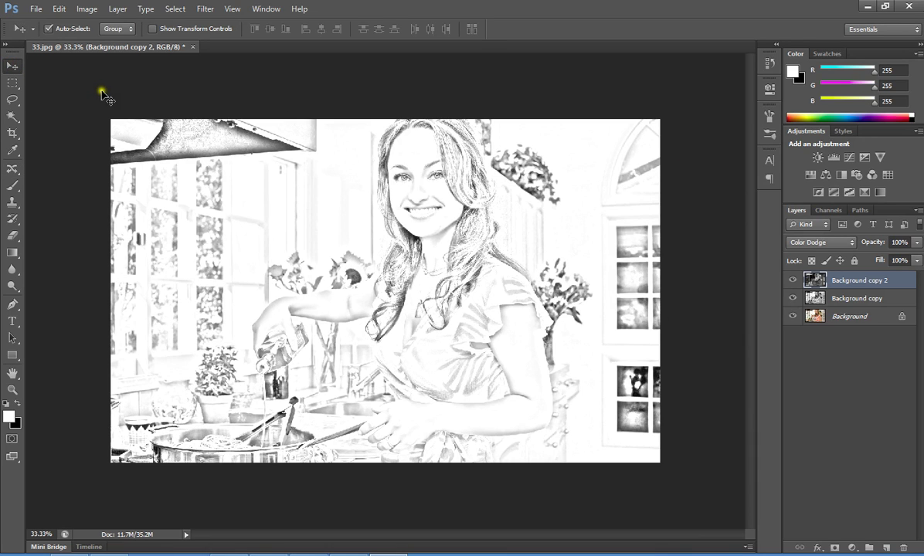